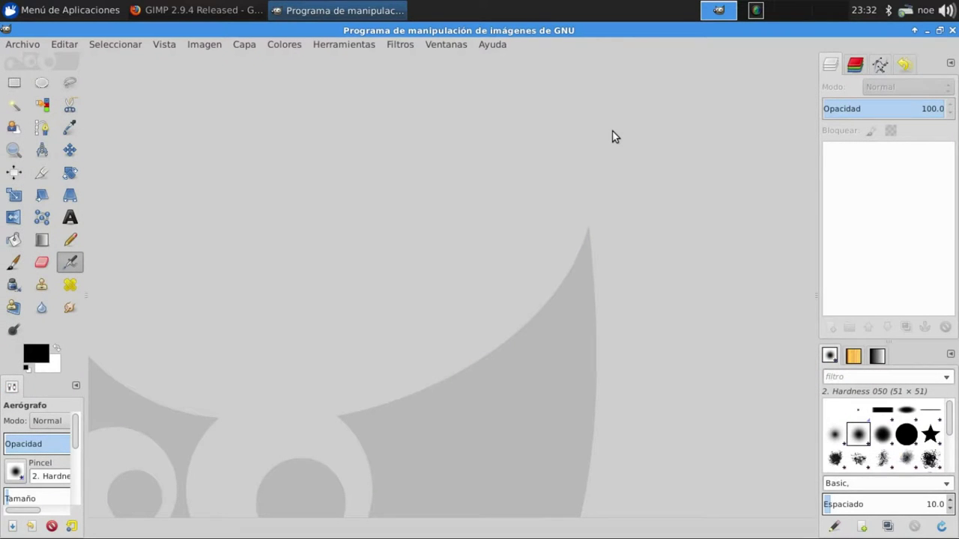
Scroll the GIMP 2.9.4 release article in Firefox down to its Downloads section
left_click(188, 10)
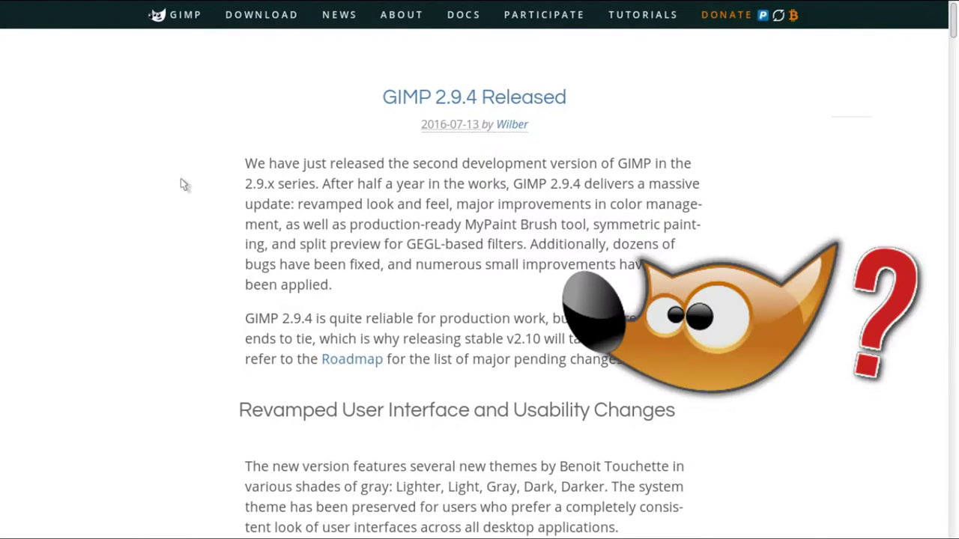
scroll(154, 190, "down", 3)
scroll(154, 190, "down", 3)
scroll(149, 189, "down", 5)
scroll(149, 190, "down", 3)
scroll(149, 190, "down", 5)
scroll(149, 190, "down", 1)
scroll(149, 190, "down", 3)
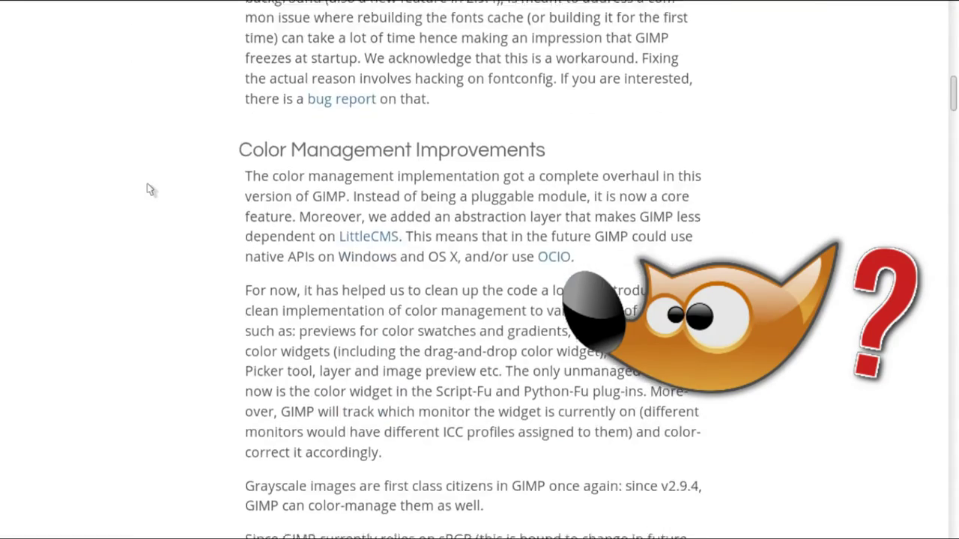
scroll(150, 188, "down", 5)
scroll(150, 188, "down", 7)
scroll(154, 188, "down", 6)
scroll(160, 187, "down", 5)
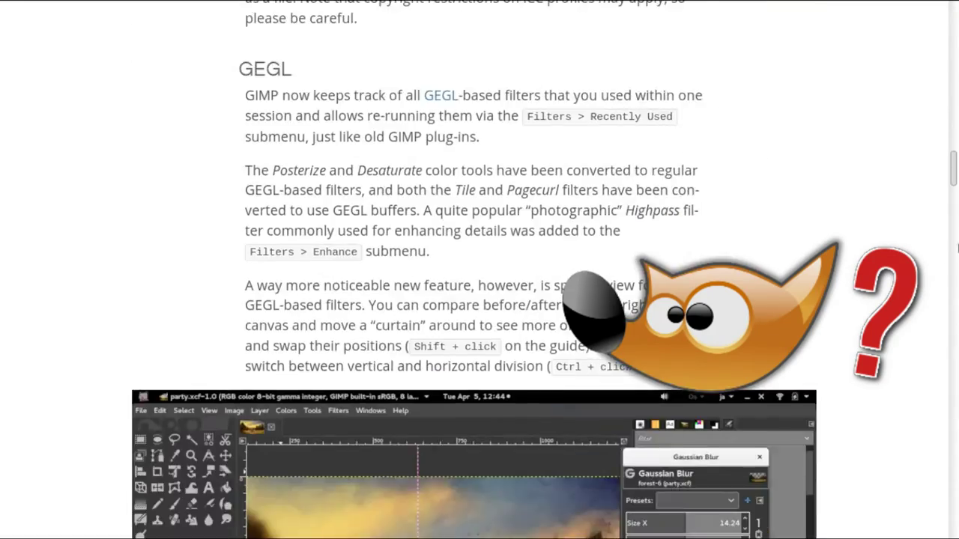
left_click_drag(953, 234, 953, 498)
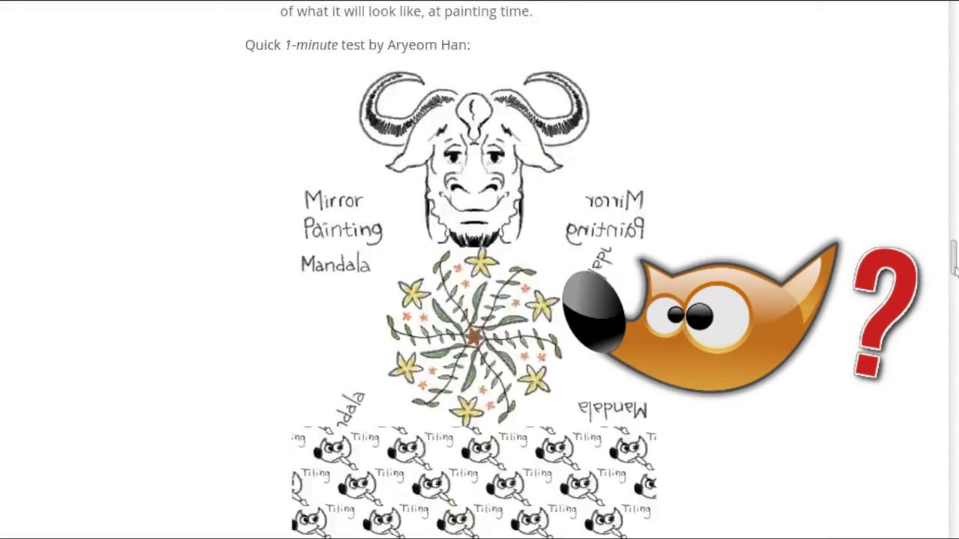
scroll(479, 270, "down", 1)
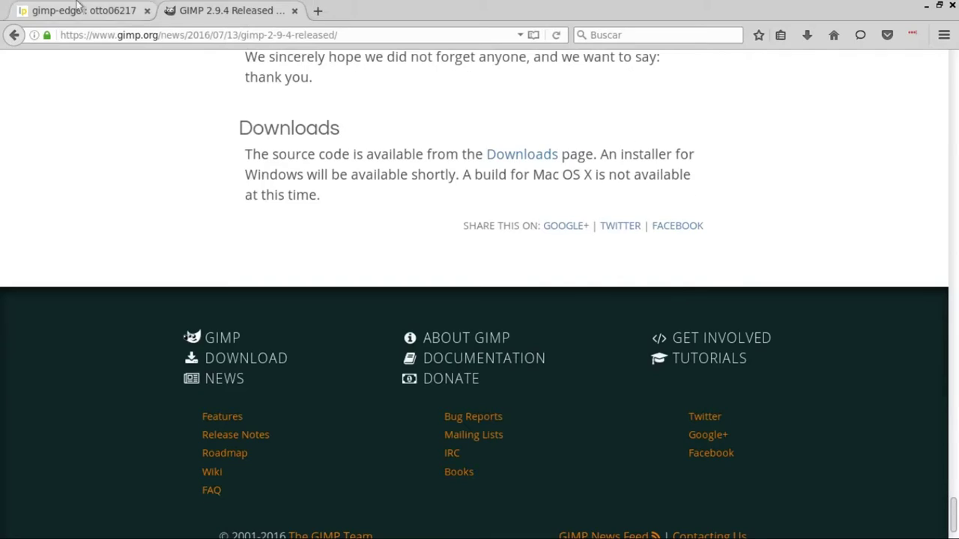
Show the gimp-edge Launchpad PPA page and its install commands in Firefox
left_click(83, 9)
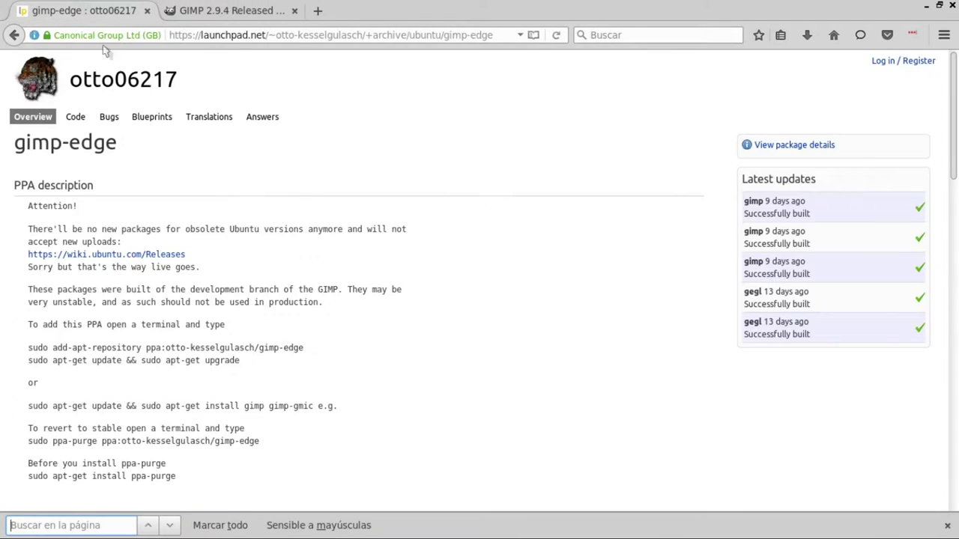
scroll(229, 271, "down", 2)
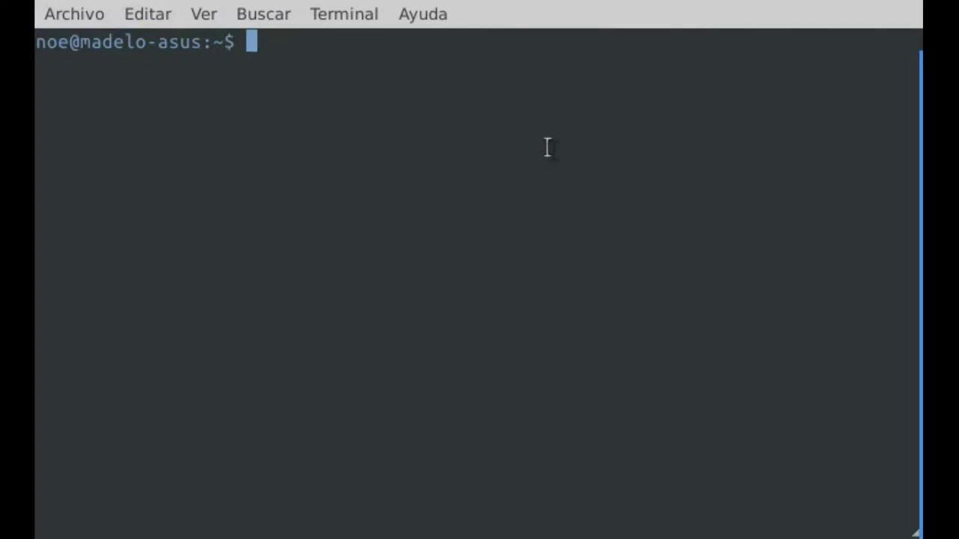
Add ppa:otto-kesselgulasch/gimp-edge with sudo add-apt-repository, entering the administrator password and confirming
type("sudo add-apt-repository ppa:otto-kesselgulasch/gimp-edge")
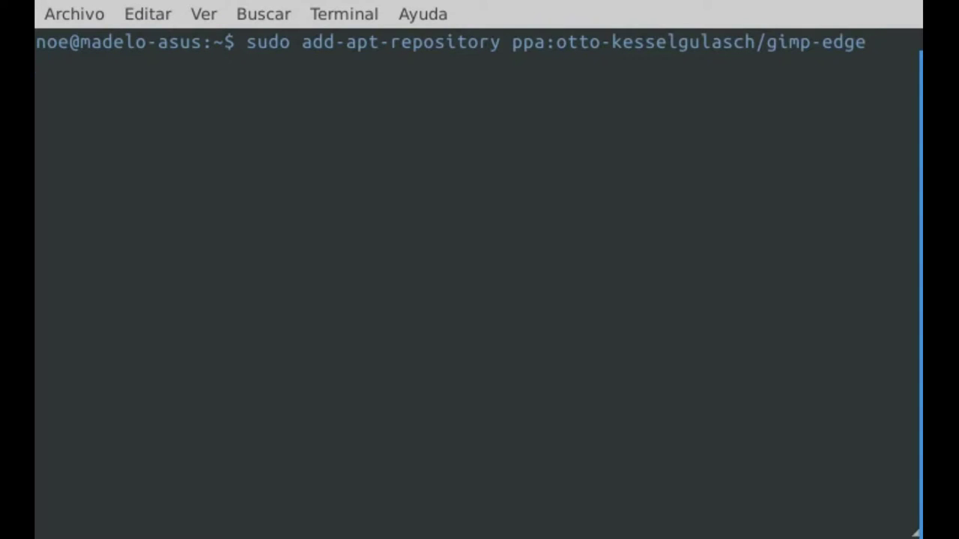
key("Return")
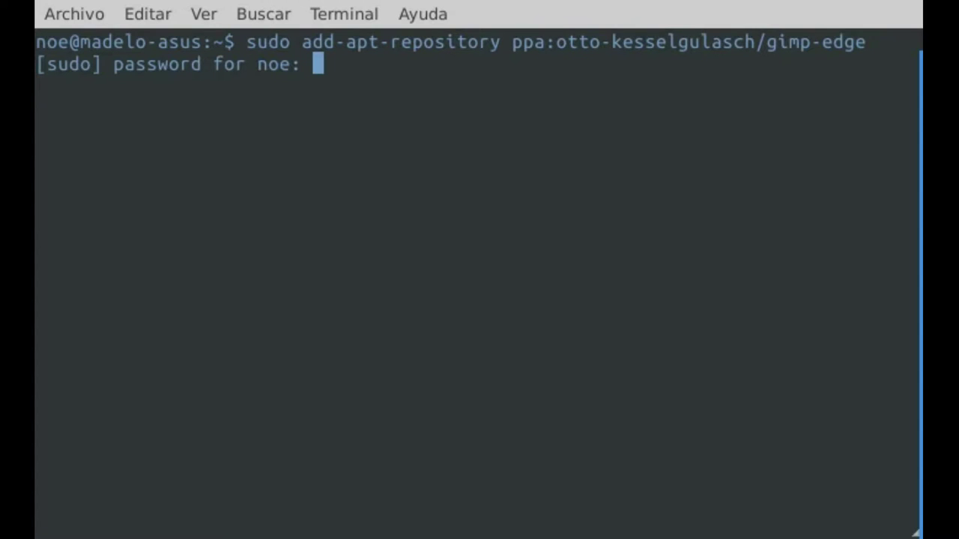
type("***********")
key("Return")
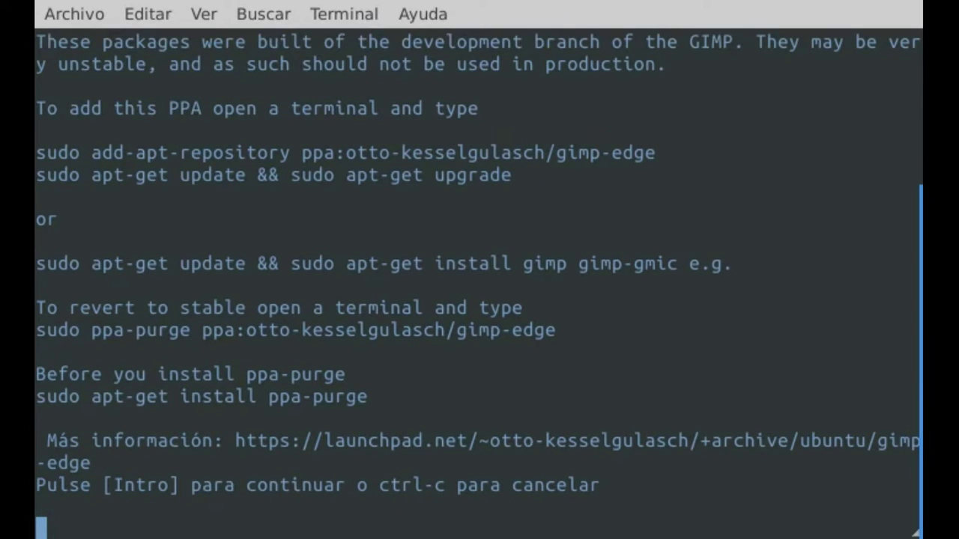
key("Return")
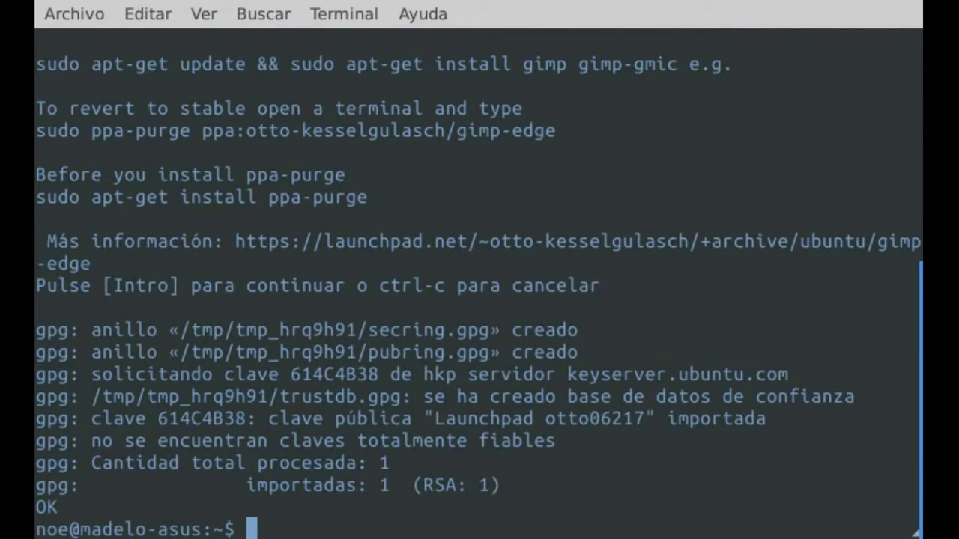
Run sudo apt update to refresh package lists, then clear the terminal screen
type("sudo apt ")
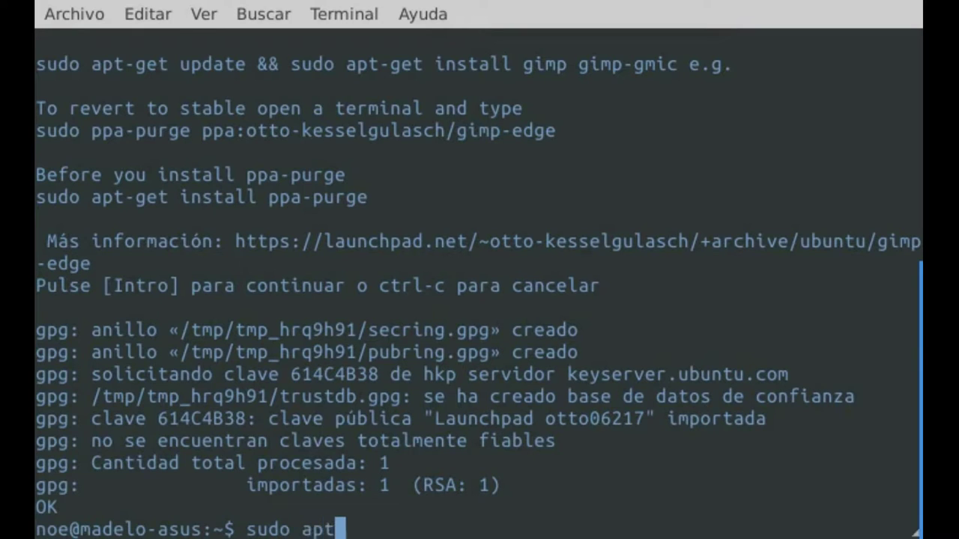
type("update")
key("Return")
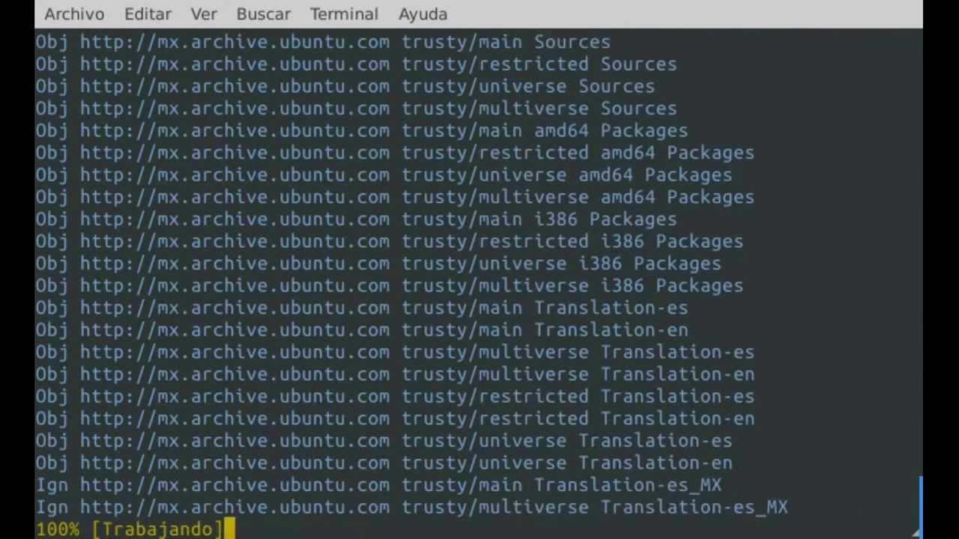
key("ctrl+l")
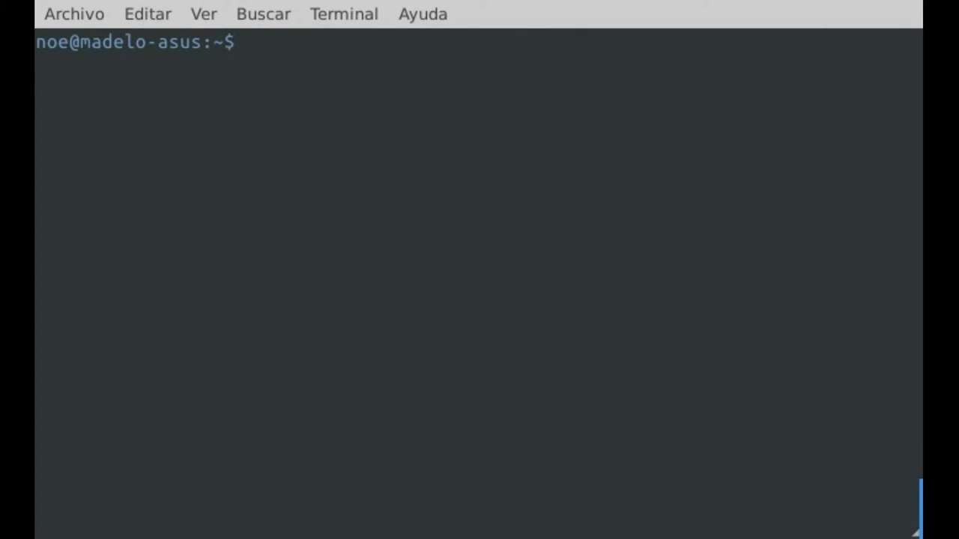
Run sudo apt install gimp gimp-gmic gimp-plugin-registry, fixing a typo in the last package name
type("sudo apt install gimp")
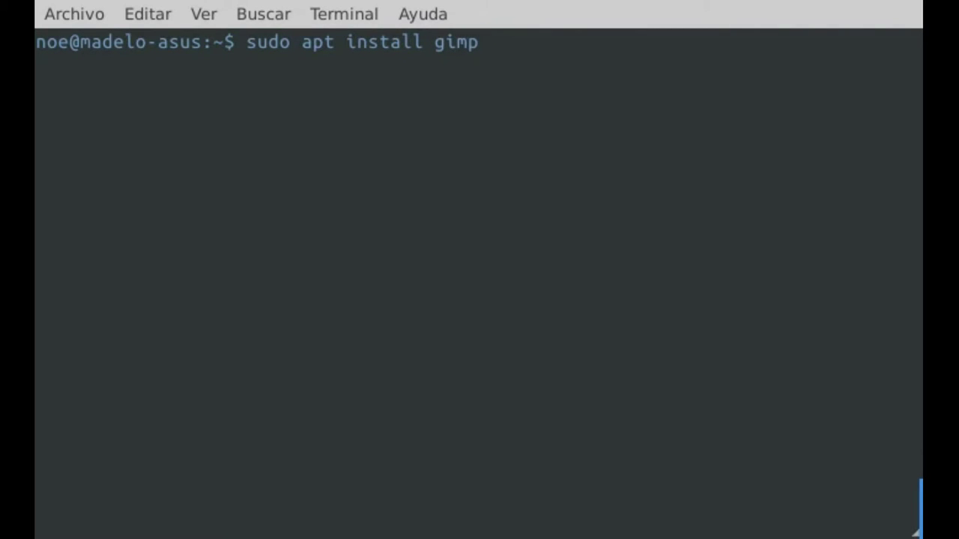
type(" gimp-")
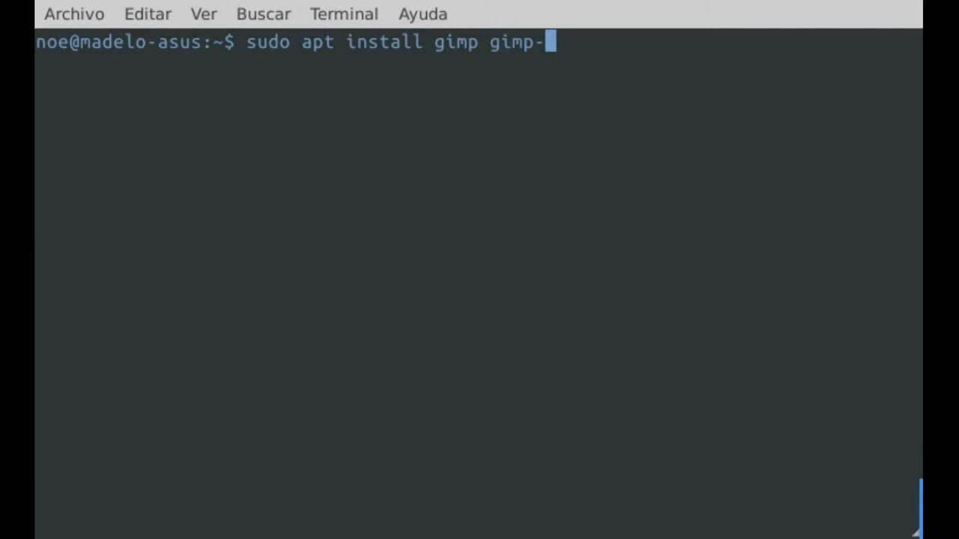
type("gmic")
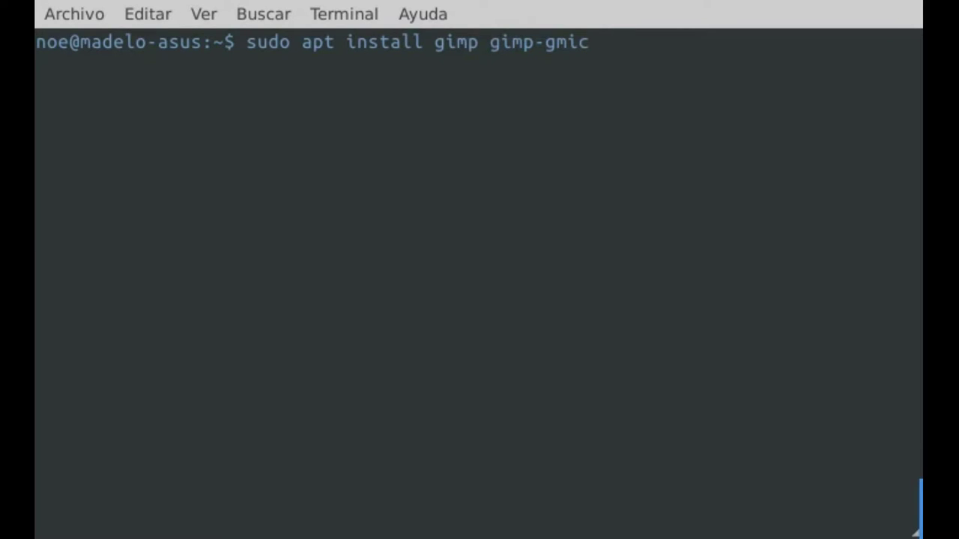
type(" gimp-")
type("plugin.")
key("BackSpace")
type("-registry")
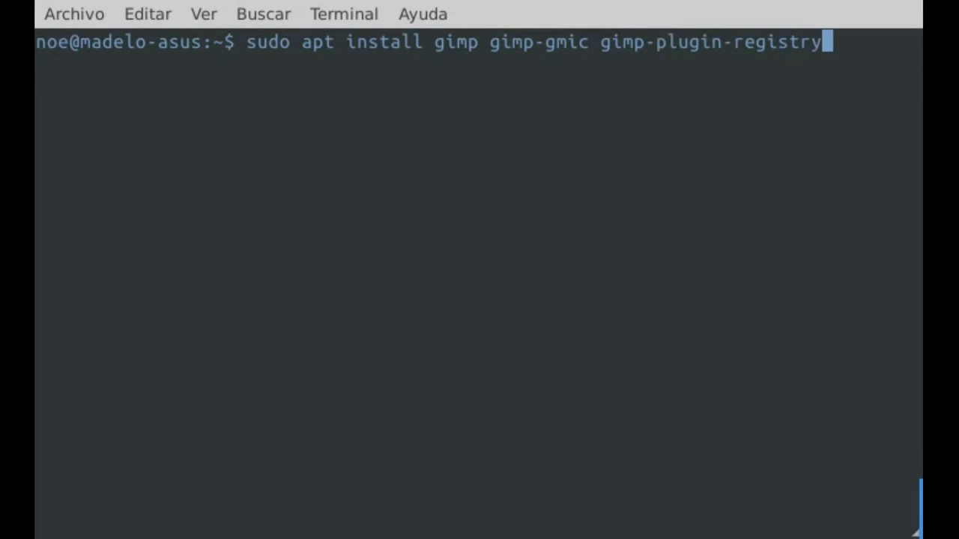
key("Return")
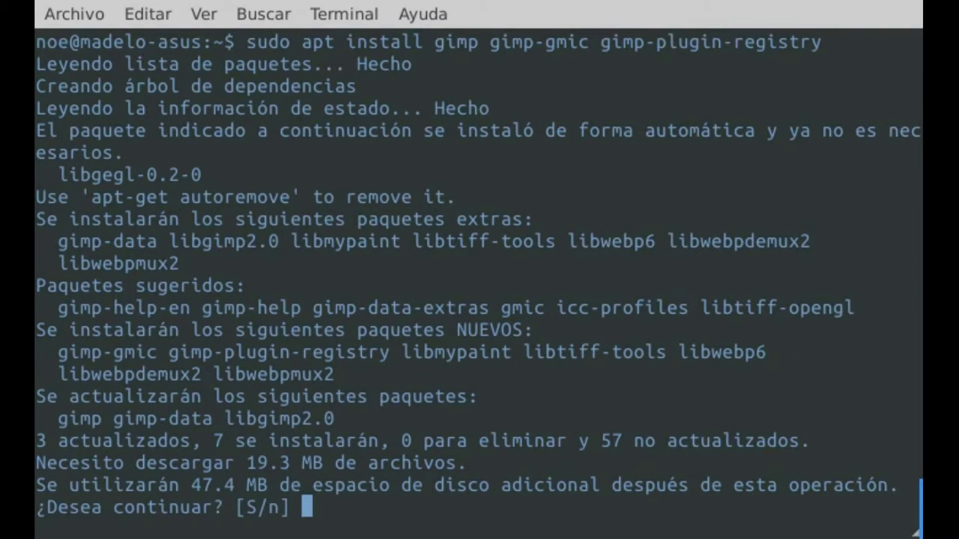
Answer S at the [S/n] prompt to download and install the 19.3 MB of packages
type("S")
key("Return")
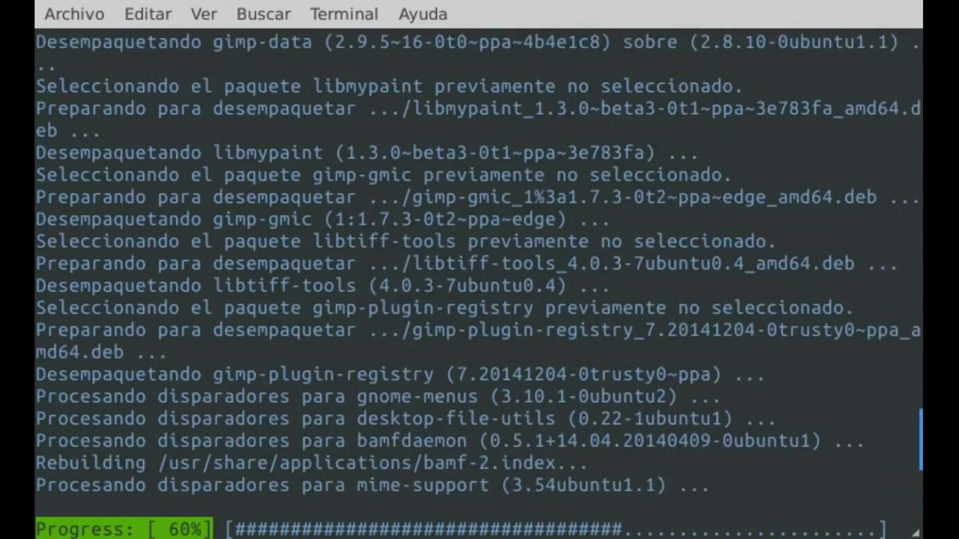
Run the gimp command to start GIMP 2.9.5
type("gimp")
key("Return")
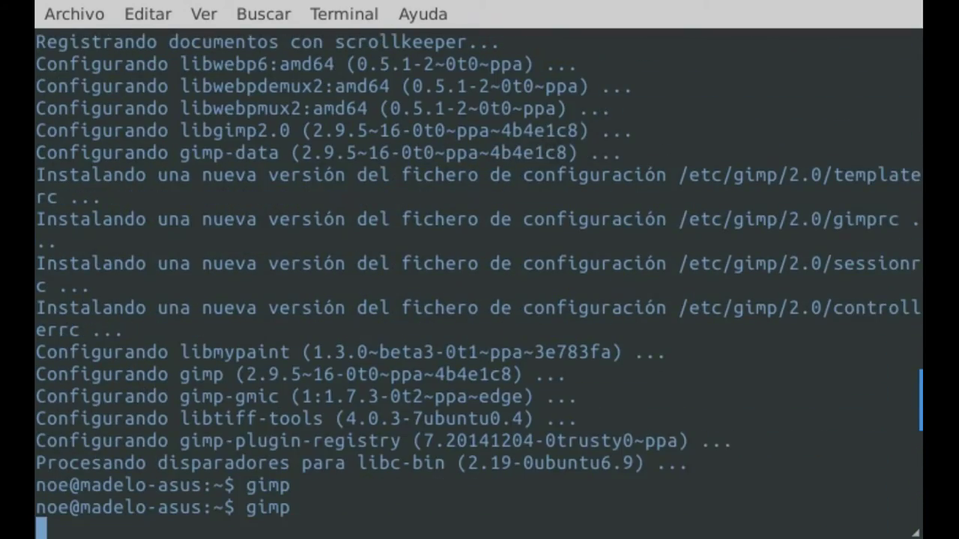